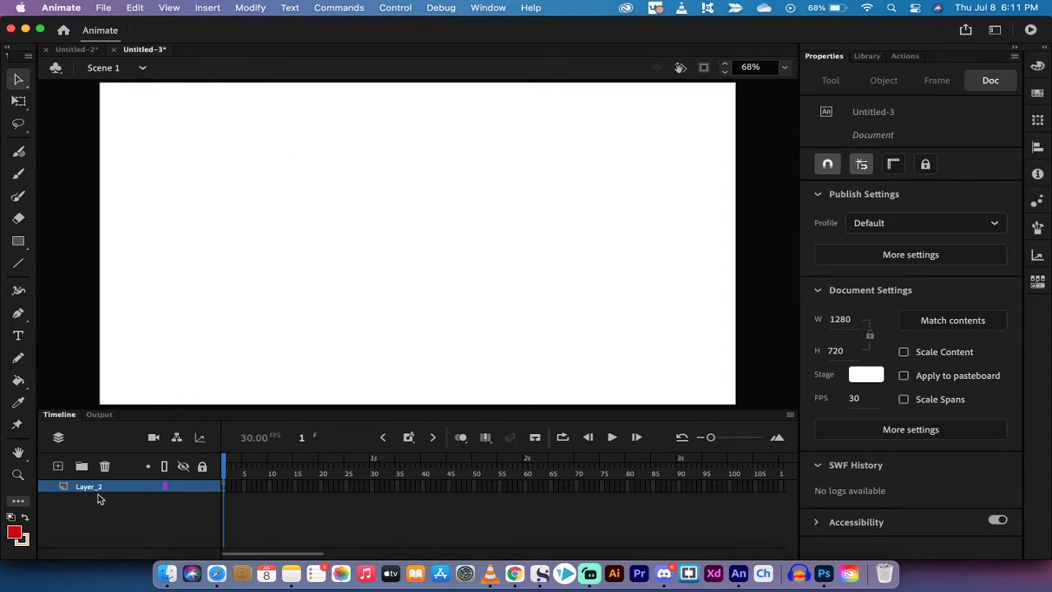
Add a new layer above Layer_2 and rename it custombrush
left_click(58, 466)
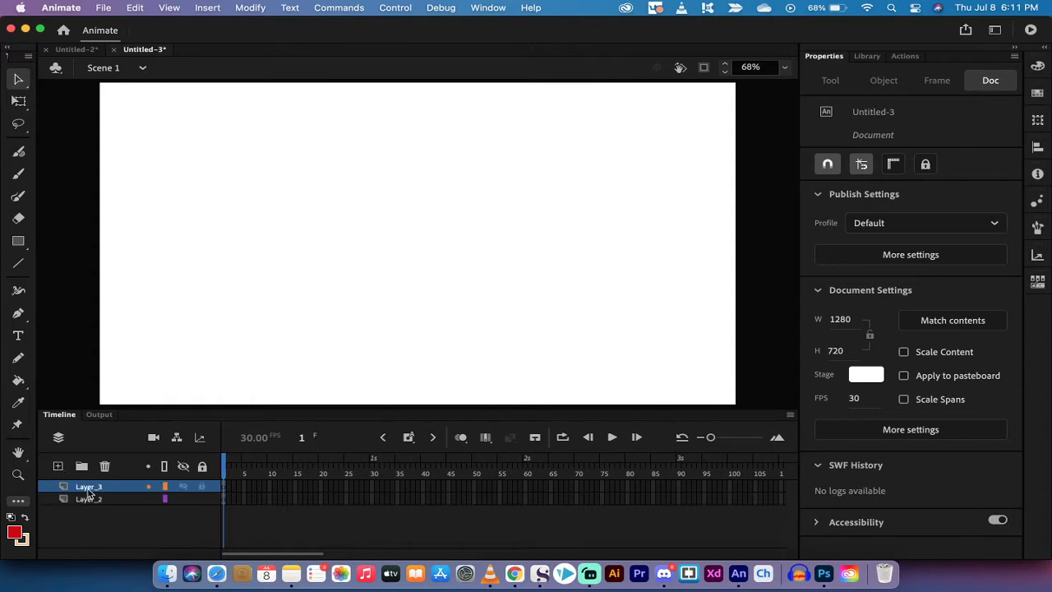
double_click(88, 487)
type("c")
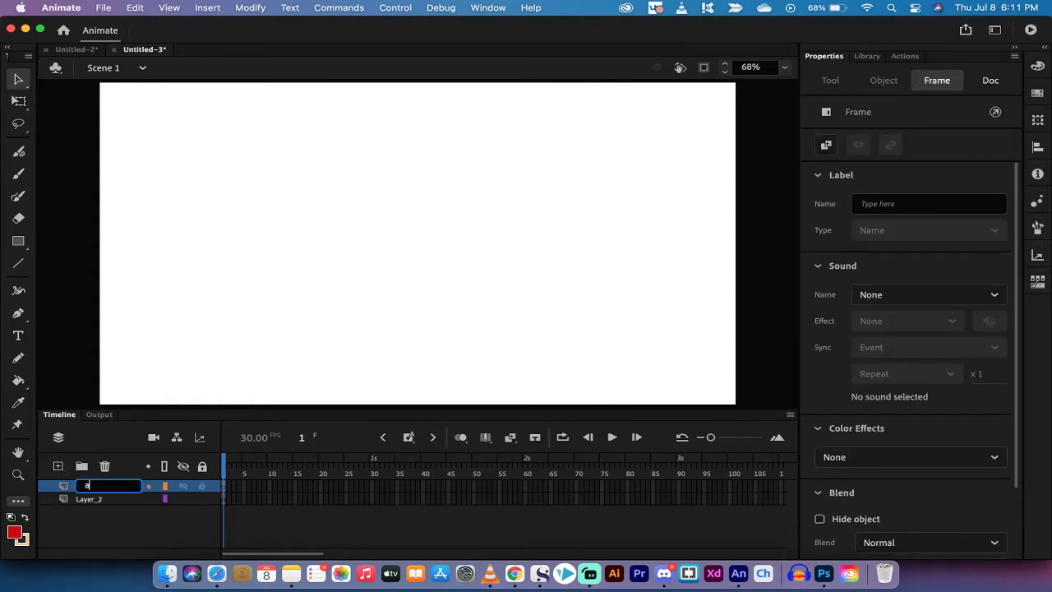
type("ustombrush")
key("Return")
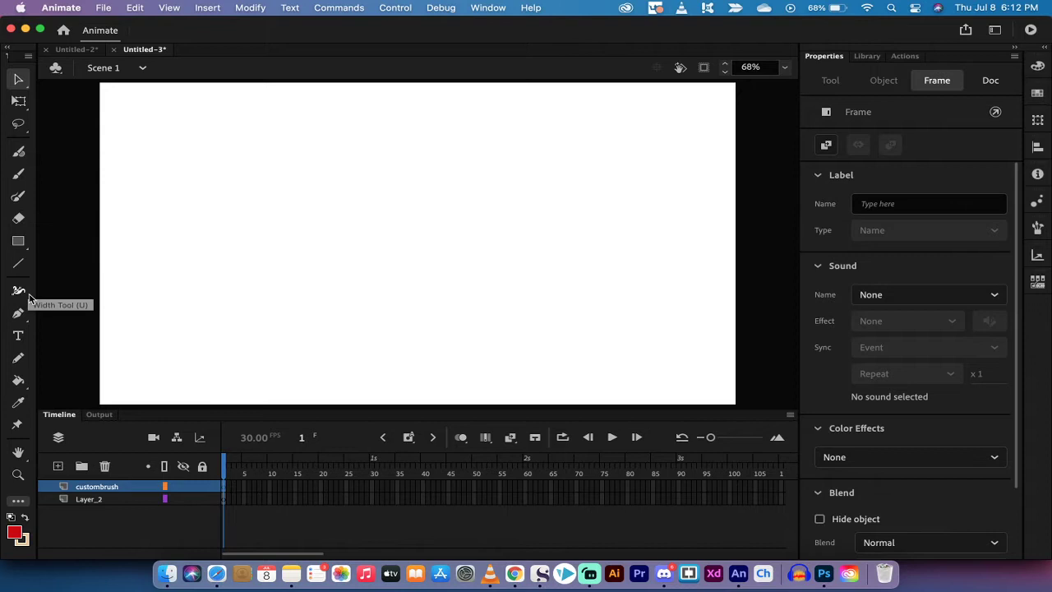
Pick the Fluid Brush (size 52, stabilizer 24, red fill) after viewing the Edit Toolbar panel
left_click(18, 503)
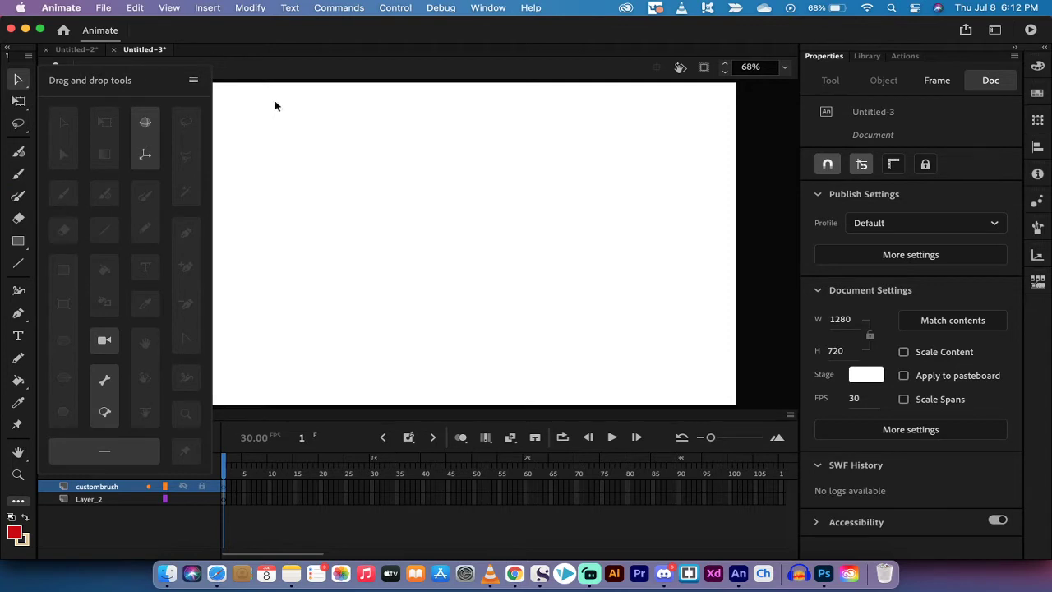
left_click(346, 186)
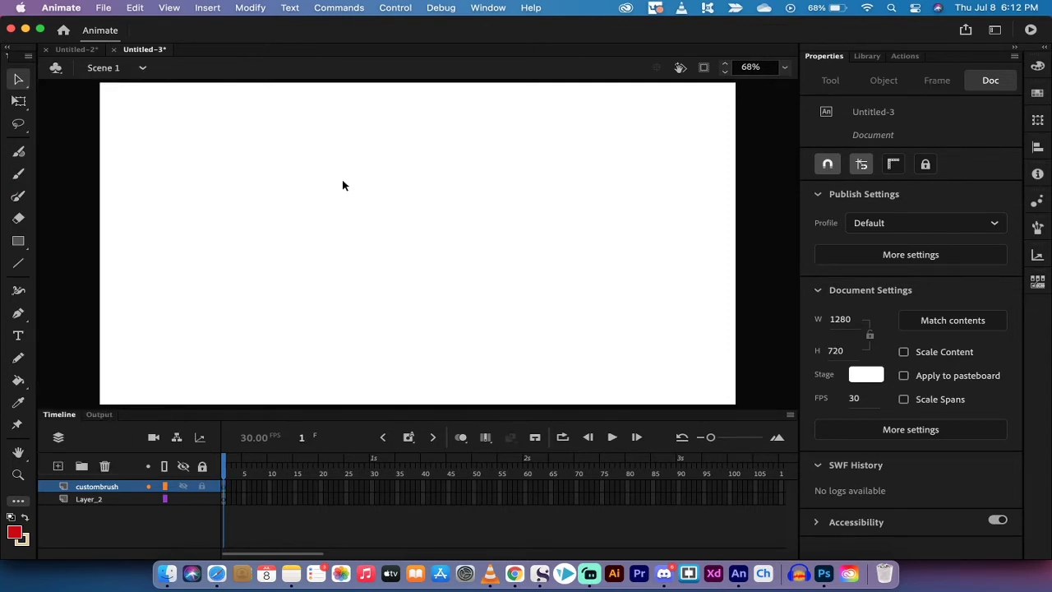
left_click(19, 152)
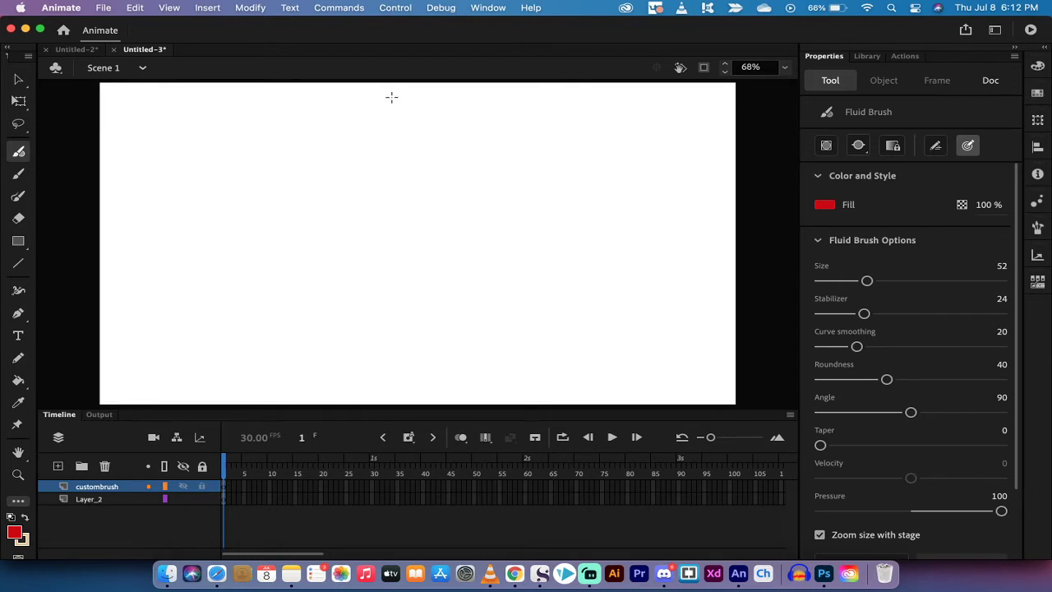
Paint a red vertical stem down the stage and switch the fill to purple
left_click_drag(391, 97, 396, 273)
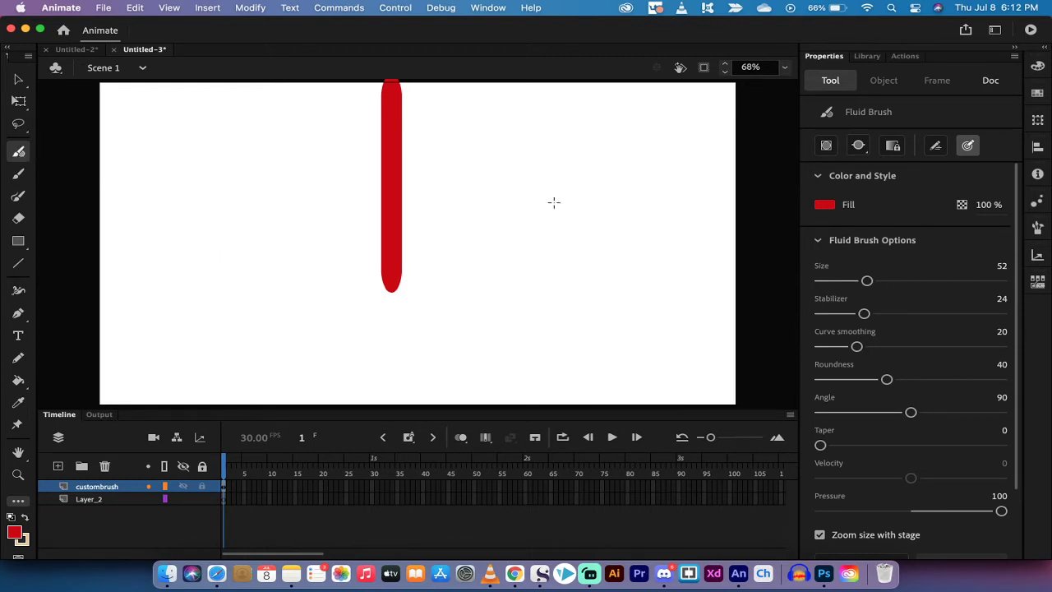
left_click(824, 204)
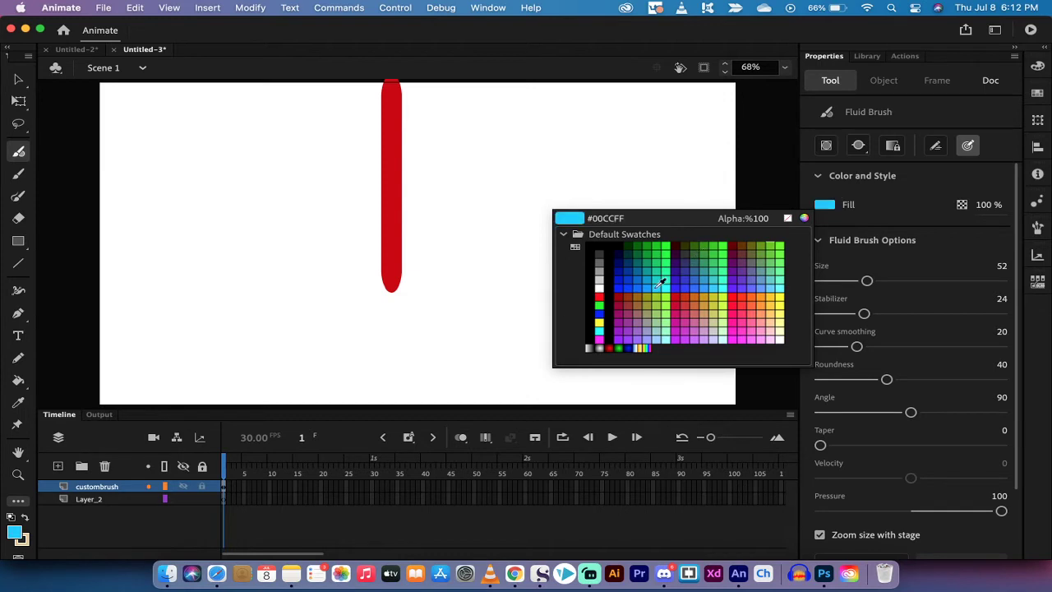
left_click(621, 335)
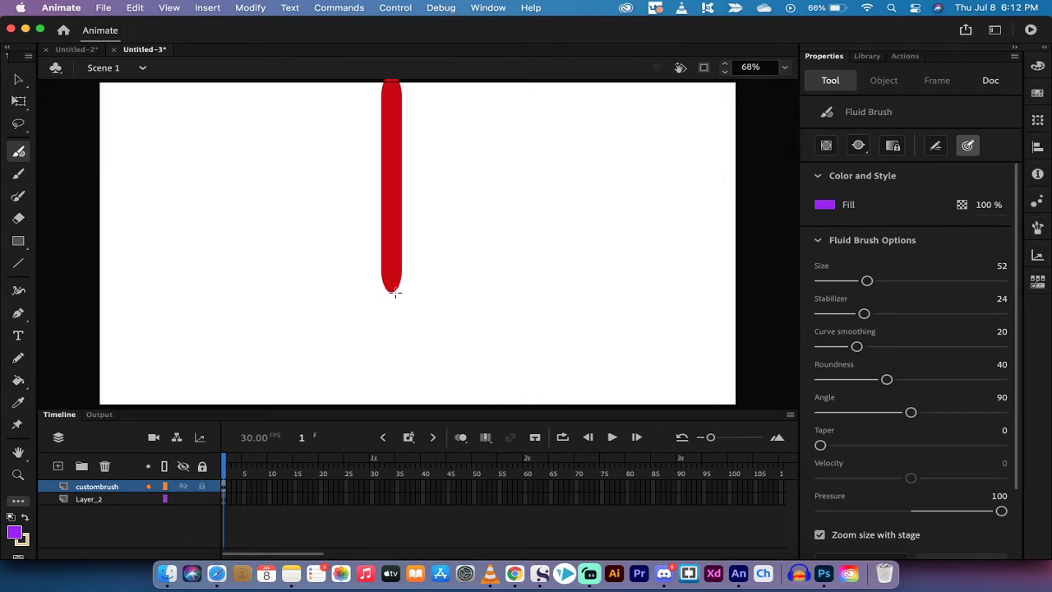
Paint a purple tapered triangular arrowhead beneath the red stem
mouse_move(394, 291)
left_mouse_down()
mouse_move(328, 289)
mouse_move(453, 294)
left_mouse_up()
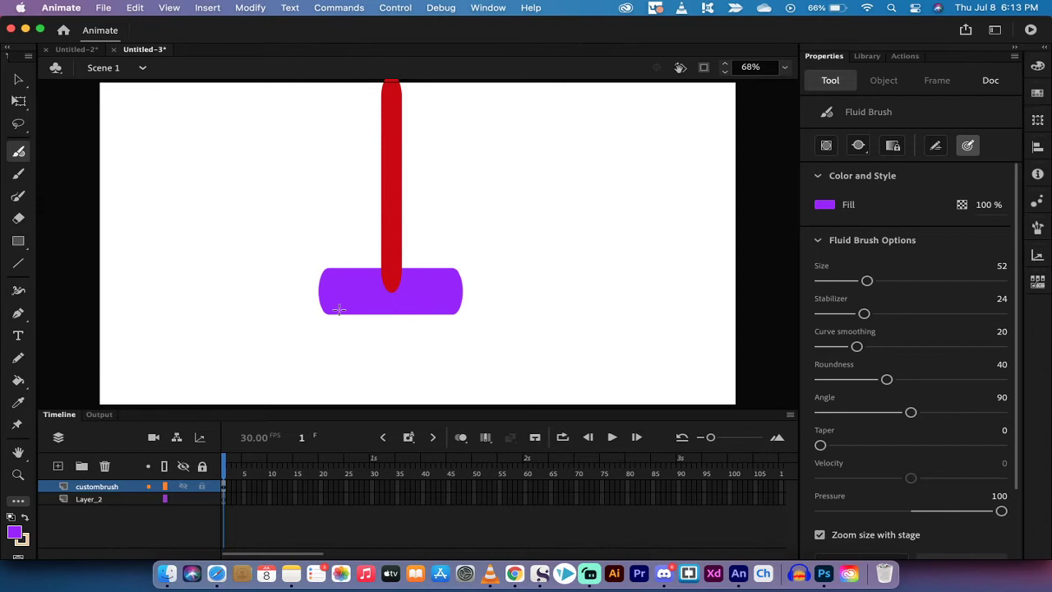
mouse_move(323, 298)
left_mouse_down()
mouse_move(345, 335)
mouse_move(403, 386)
left_mouse_up()
mouse_move(456, 289)
left_mouse_down()
mouse_move(401, 366)
mouse_move(415, 310)
mouse_move(364, 310)
mouse_move(416, 296)
mouse_move(367, 285)
mouse_move(406, 288)
mouse_move(389, 300)
mouse_move(326, 295)
mouse_move(453, 293)
mouse_move(441, 293)
left_mouse_up()
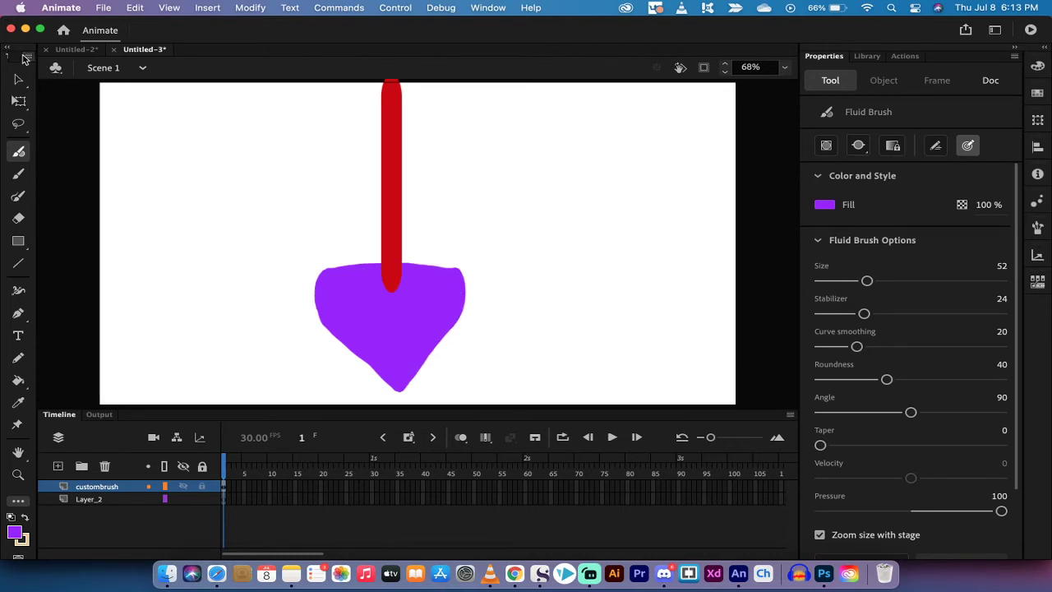
left_click(18, 81)
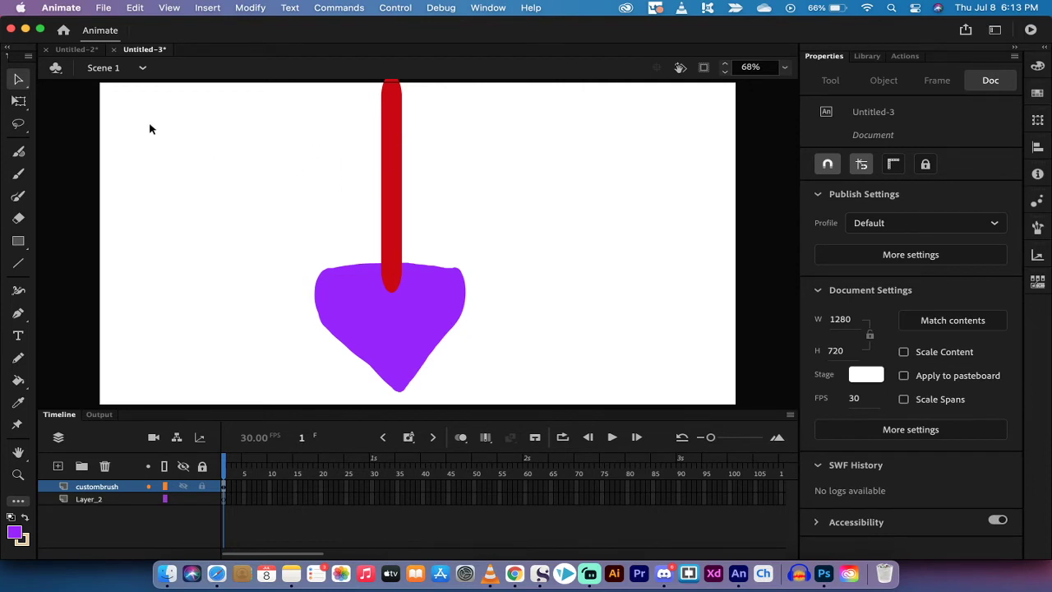
Marquee-select the red stem and purple arrowhead together and open their context menu
left_click(19, 81)
left_click_drag(559, 405, 251, 61)
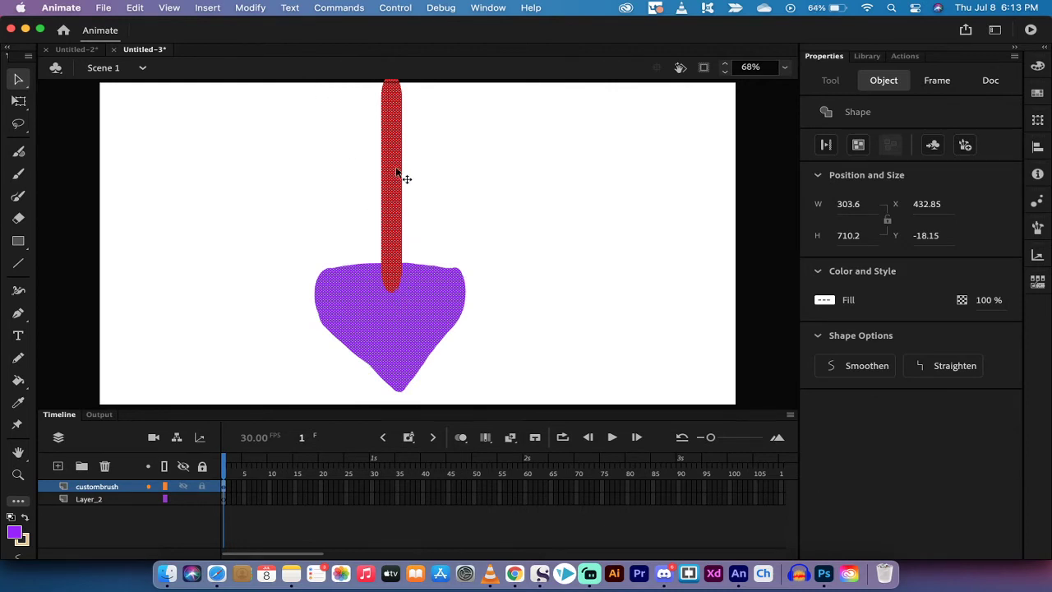
right_click(396, 172)
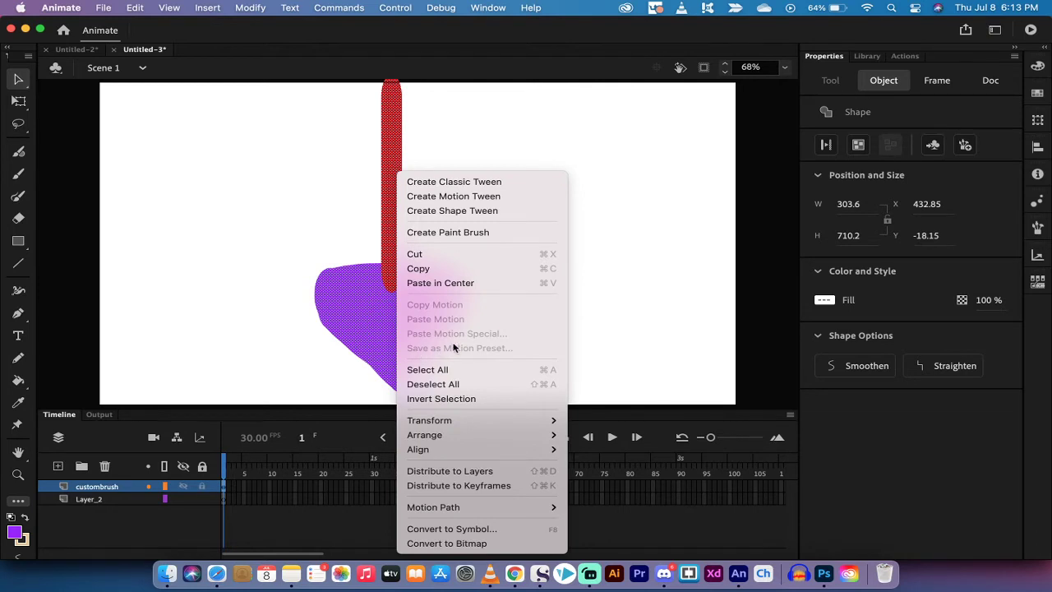
Create a paint brush from the arrow as an Art Brush that stretches between guides
left_click(452, 234)
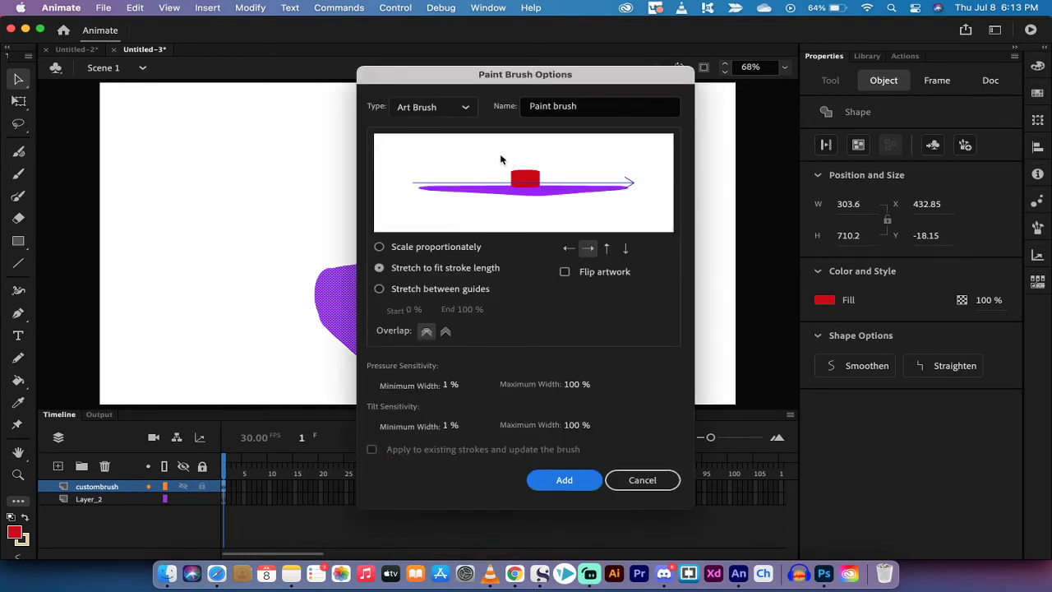
left_click(467, 111)
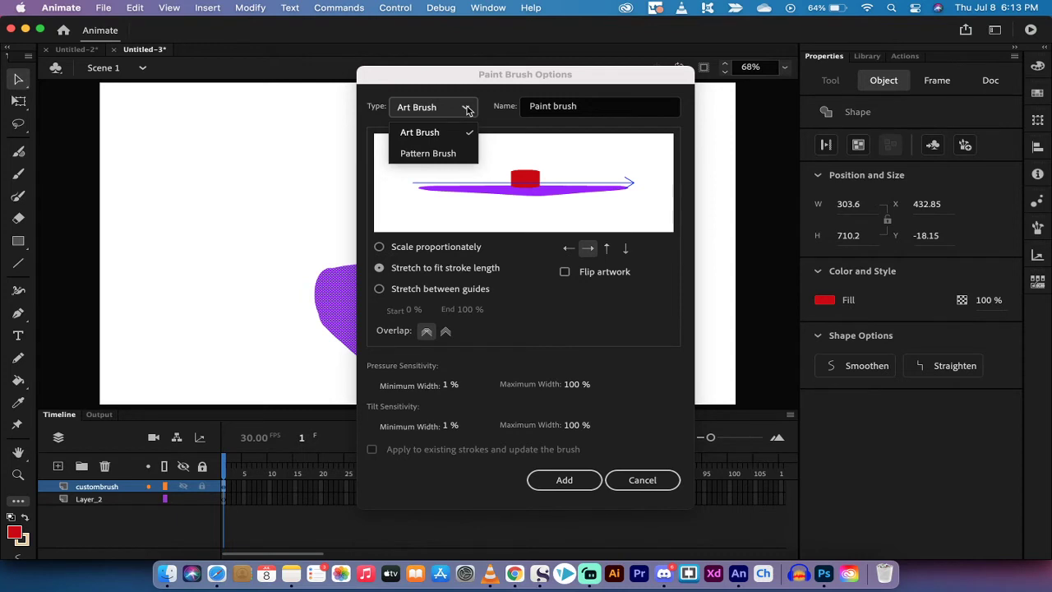
left_click(467, 110)
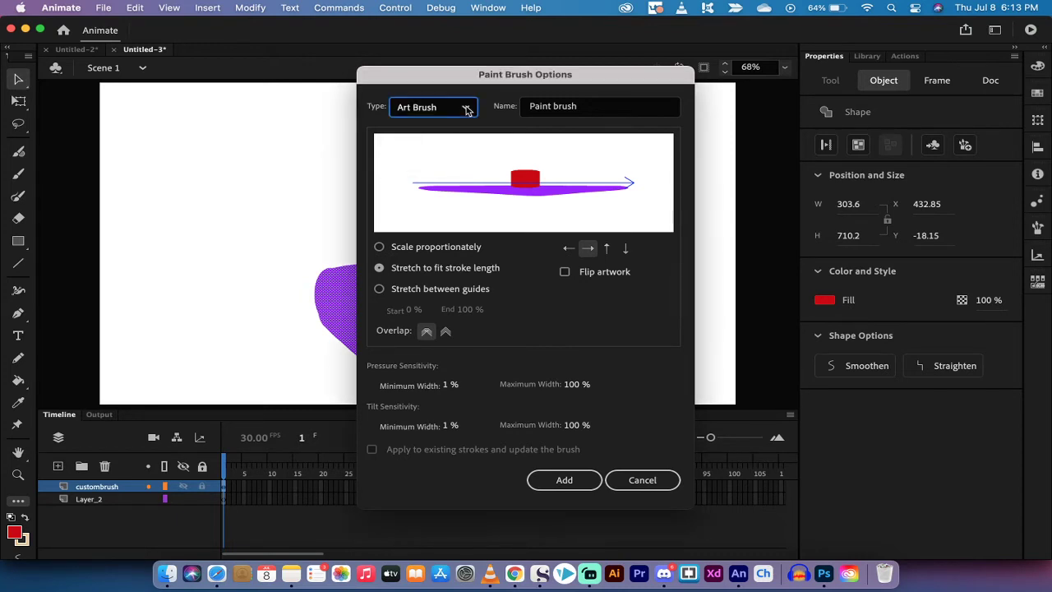
left_click(453, 289)
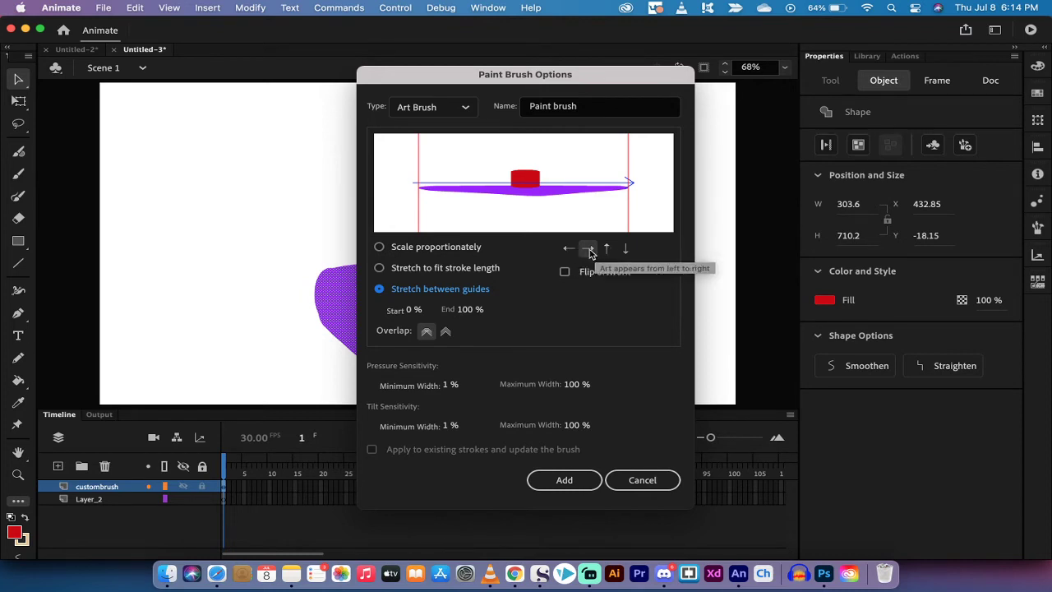
Make the art run along the stroke, move the end guide to 60.43 %, and add the brush
left_click(626, 249)
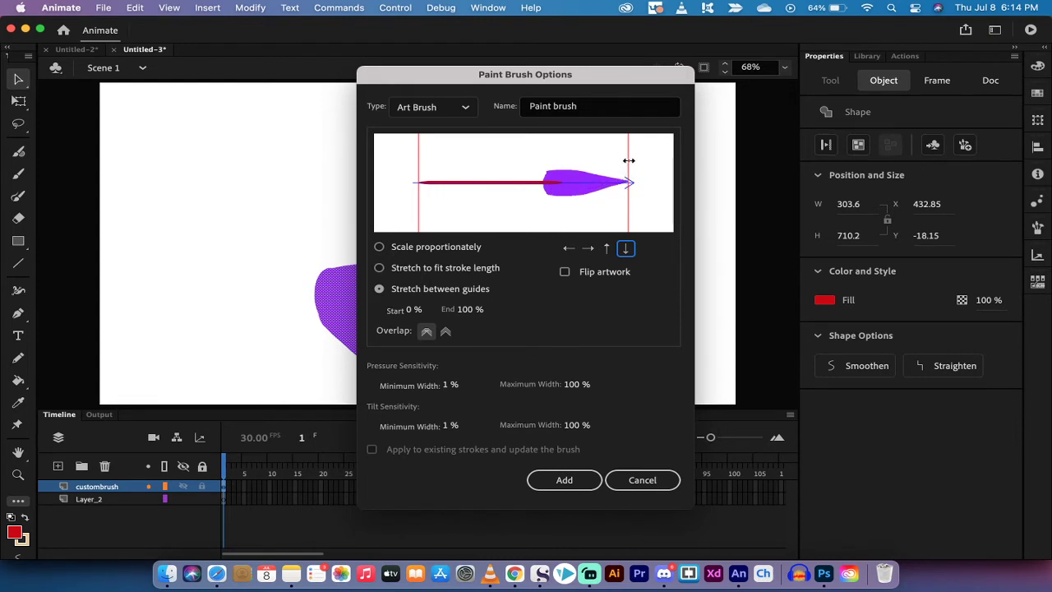
mouse_move(628, 161)
left_mouse_down()
mouse_move(592, 164)
mouse_move(601, 165)
left_mouse_up()
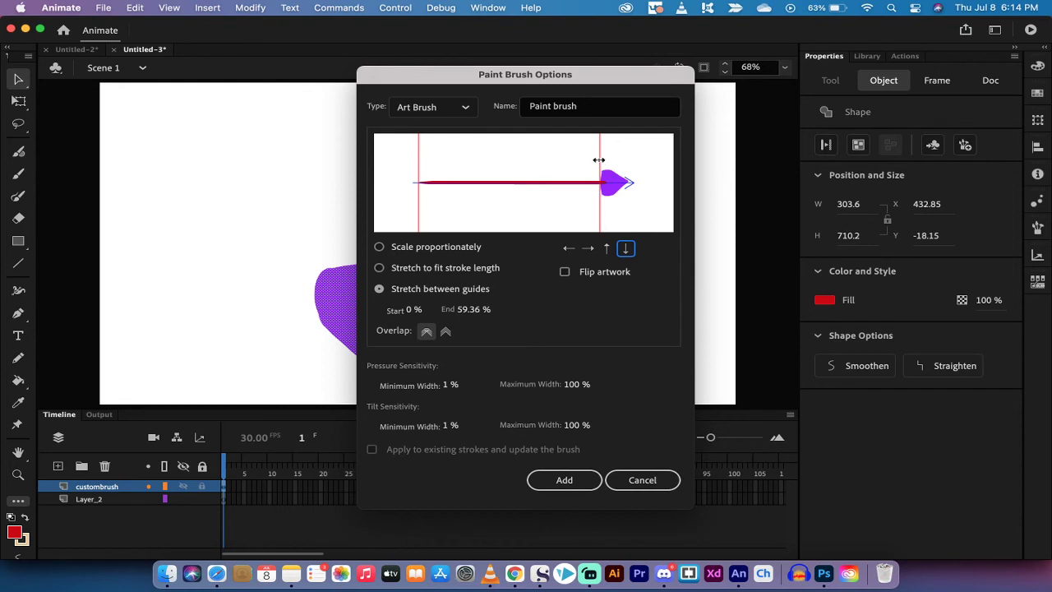
left_click_drag(598, 159, 602, 160)
left_click(558, 475)
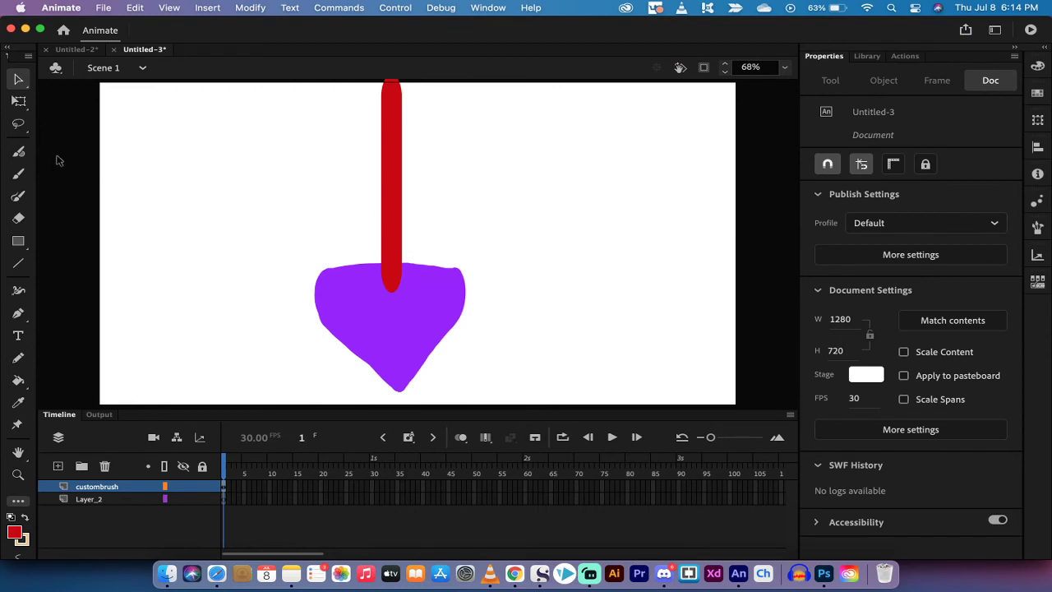
Activate the Paint Brush tool with the new arrow art brush as its stroke style
left_click(19, 174)
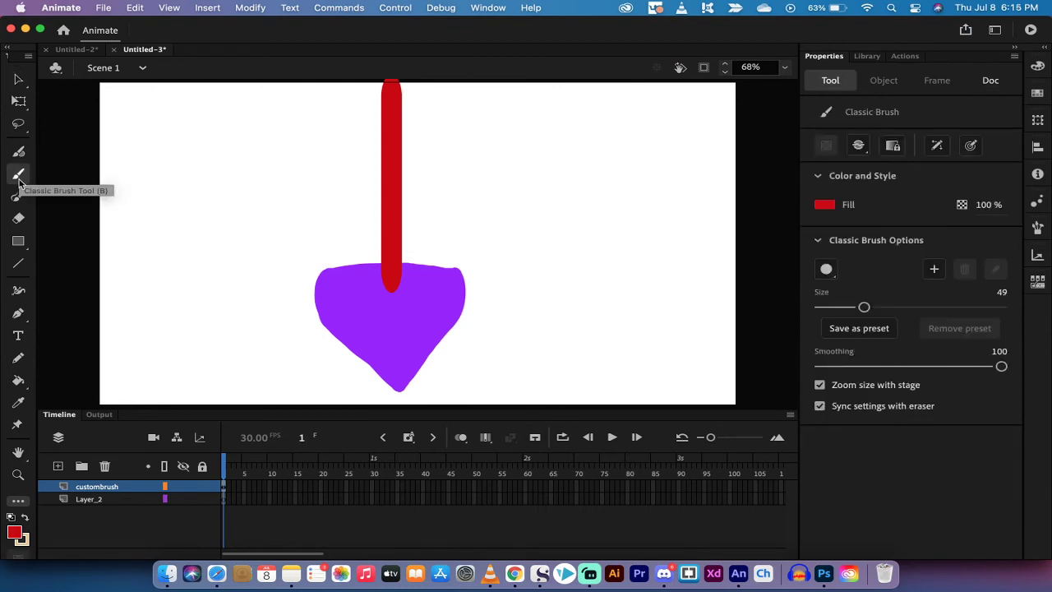
left_click(18, 198)
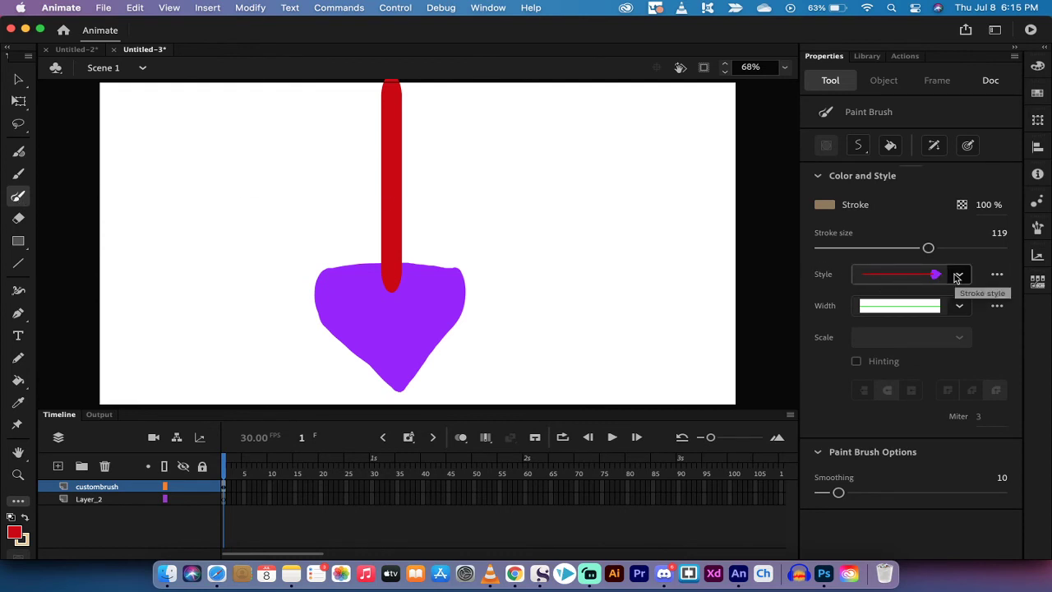
left_click(962, 277)
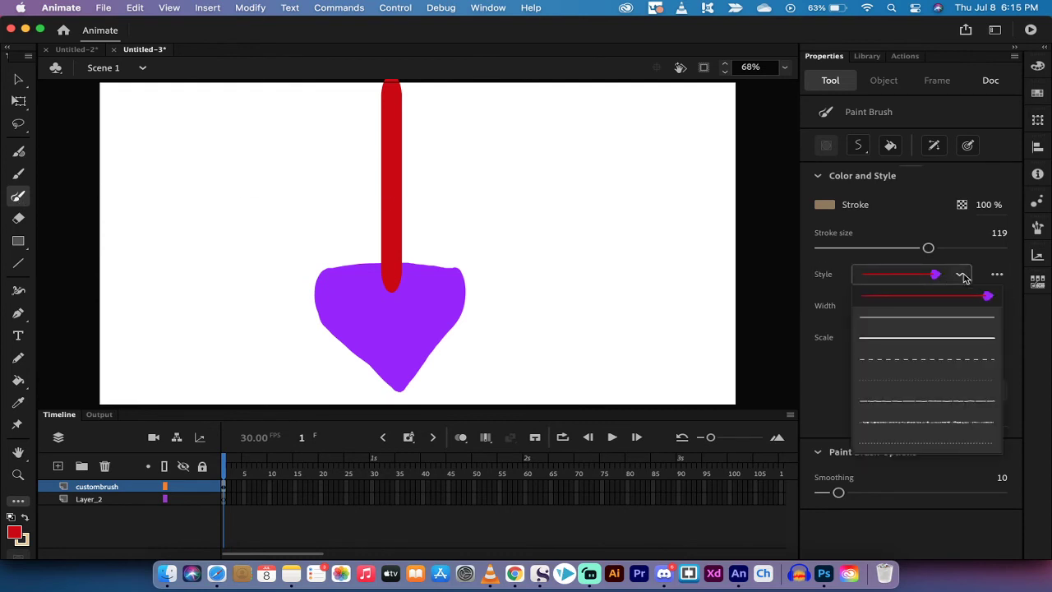
left_click(962, 277)
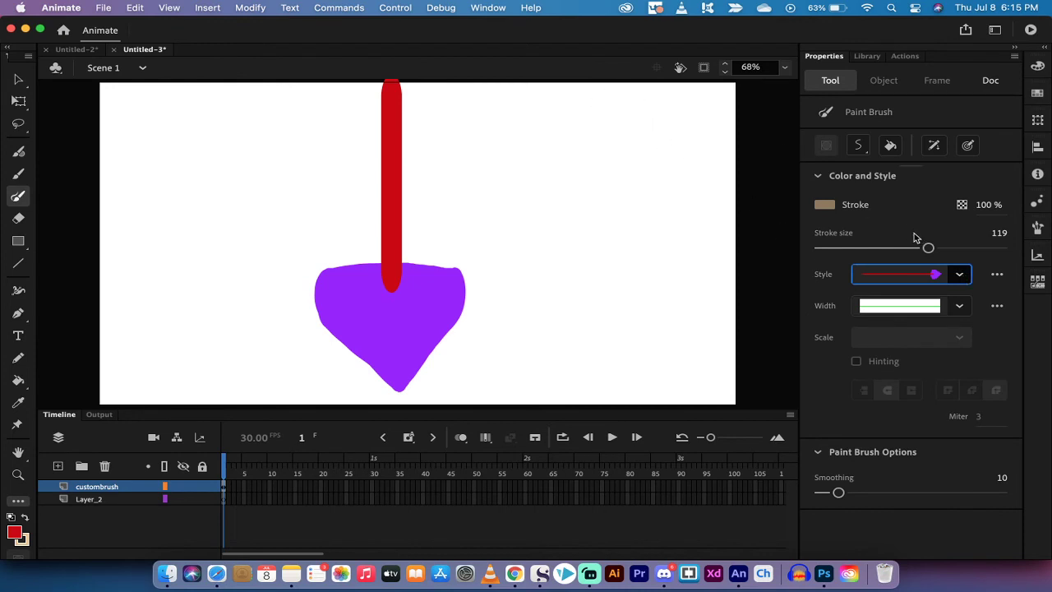
Paint an arrow at stroke size 101 on the right and one at 200 on the left
left_click_drag(928, 248, 913, 249)
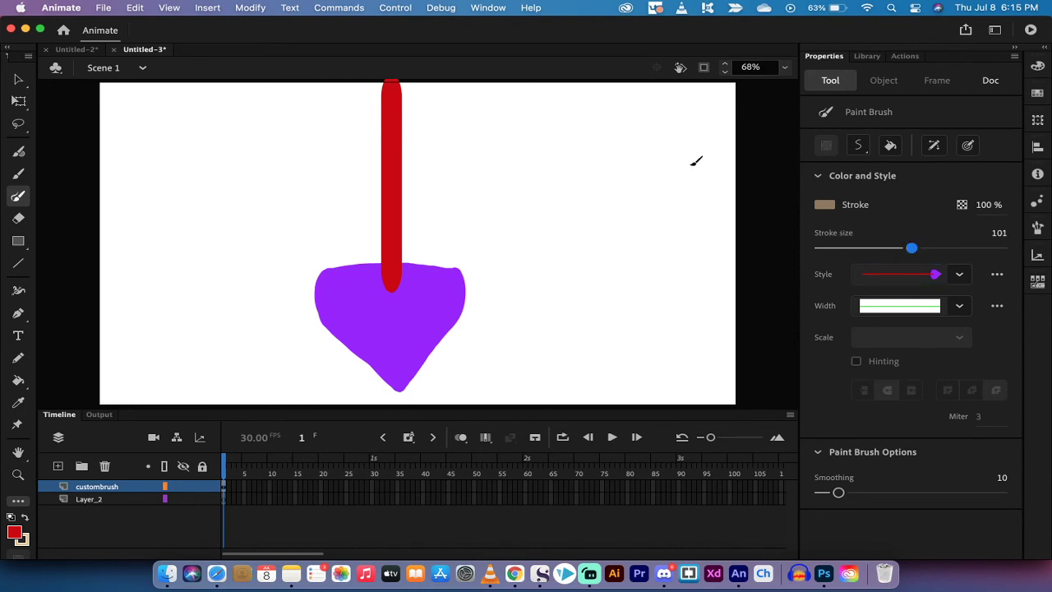
left_click_drag(612, 92, 603, 346)
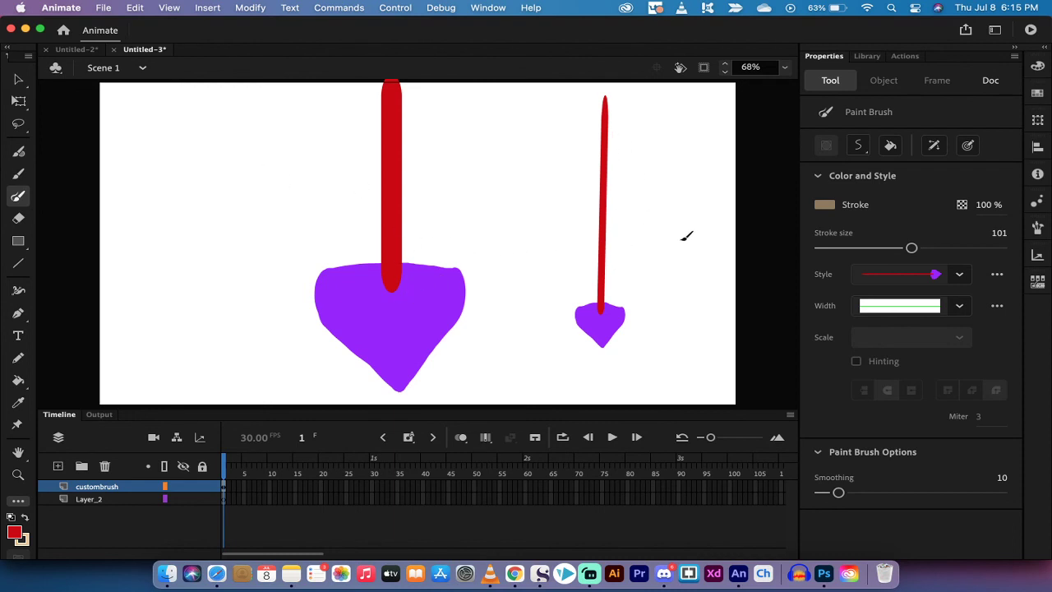
left_click_drag(911, 247, 1004, 247)
left_click_drag(189, 97, 189, 371)
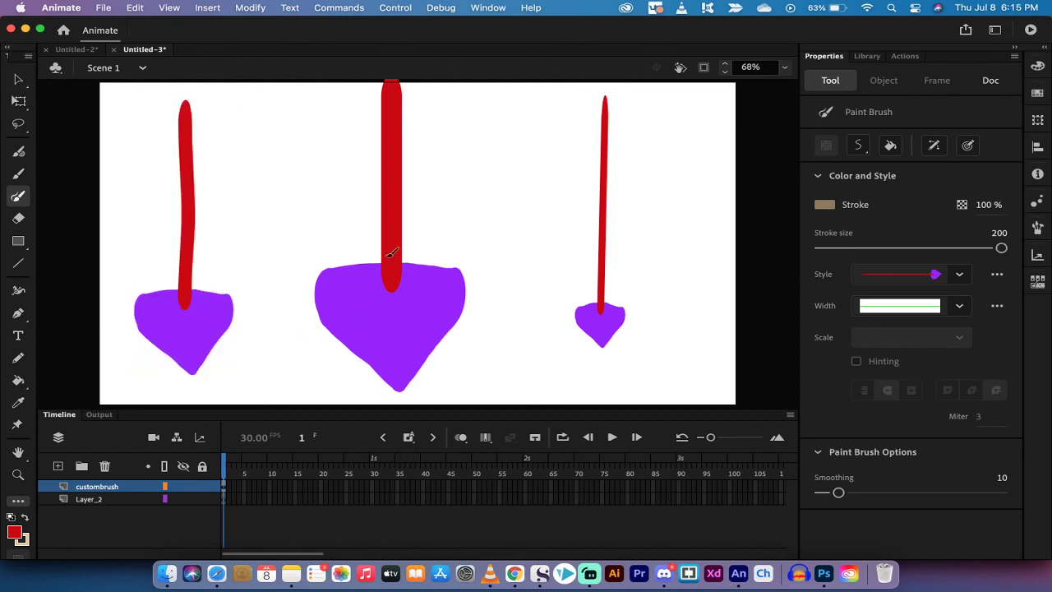